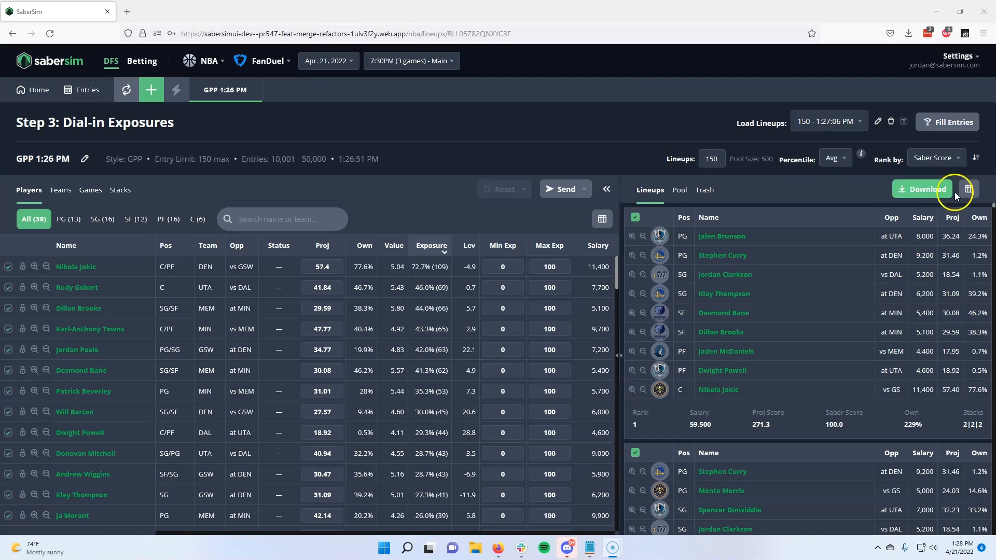
click(944, 124)
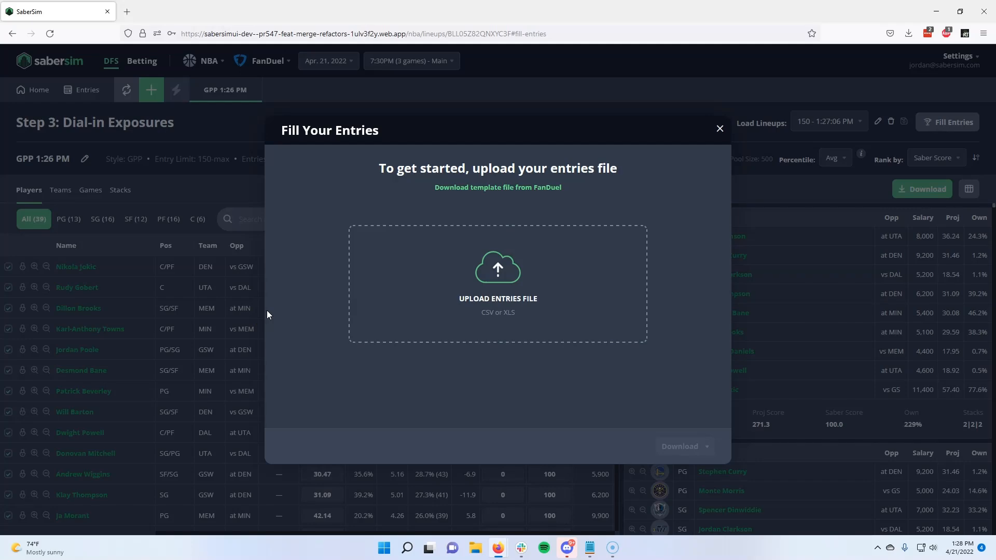
click(582, 279)
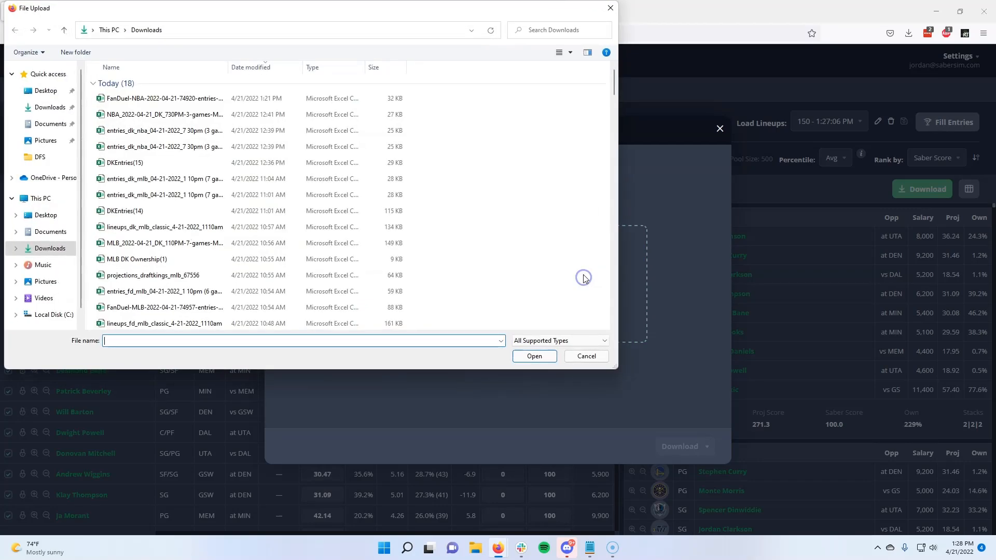
double_click(147, 100)
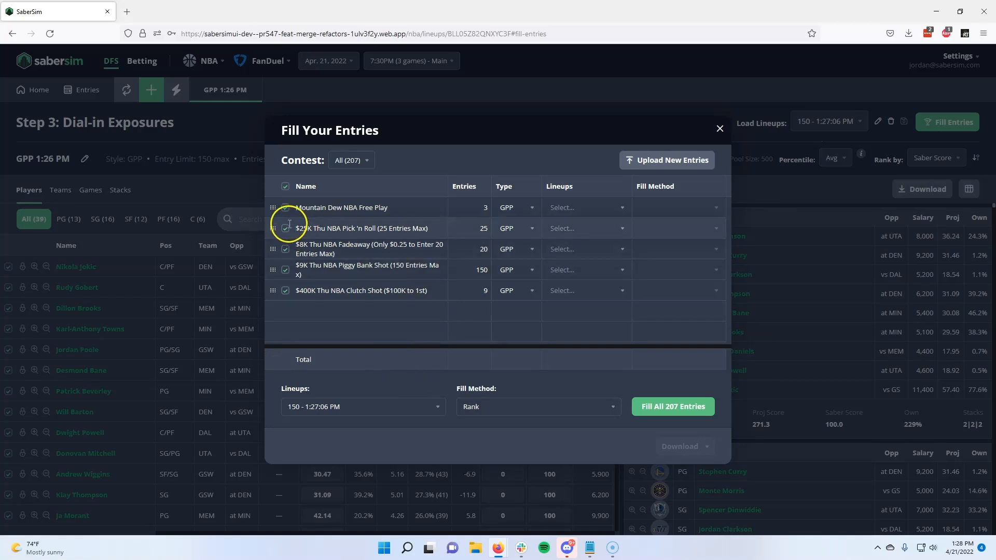
Step: Fill only the $9K Thu NBA Piggy Bank Shot entries from lineup set 150 - 1:27:06 PM with the Rank method, and view the download options
click(285, 186)
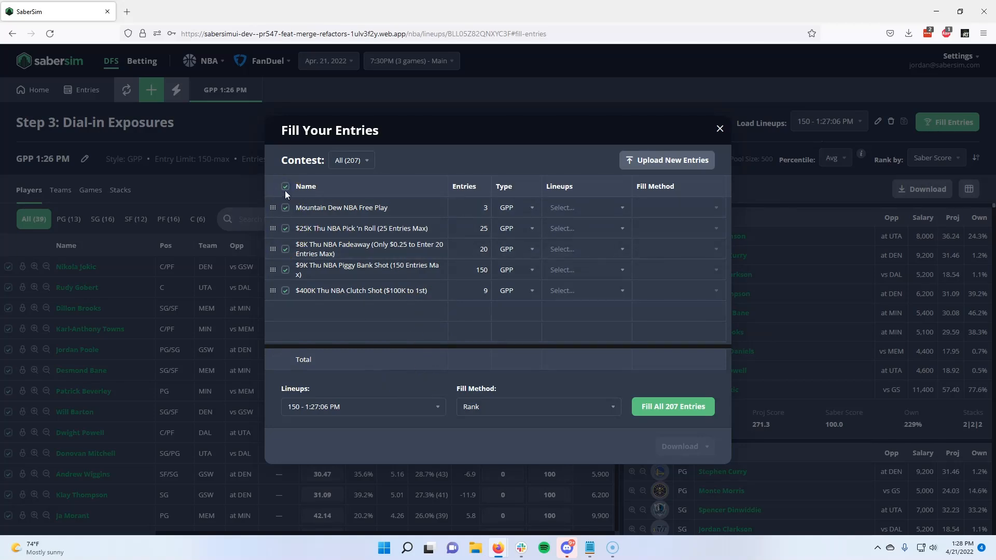
click(286, 186)
click(285, 269)
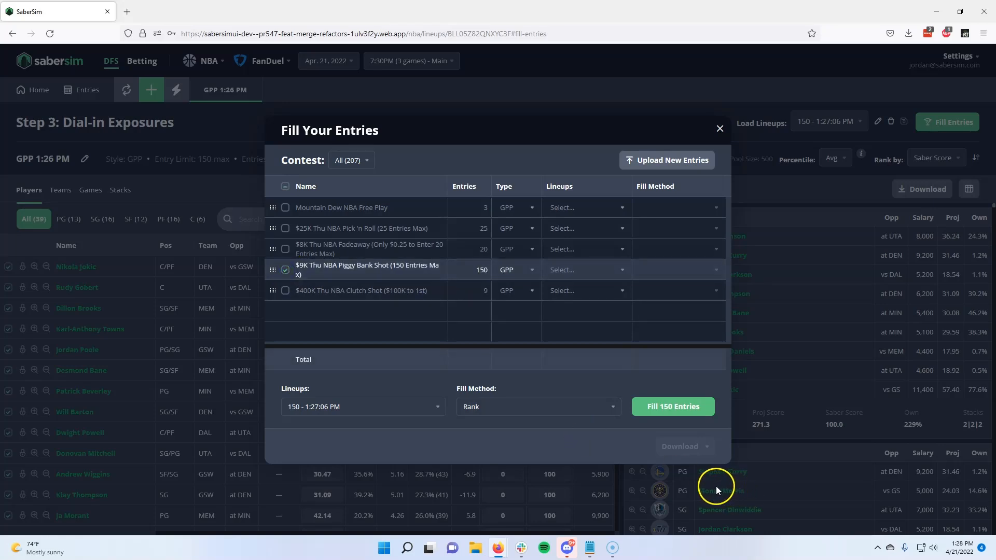
click(321, 407)
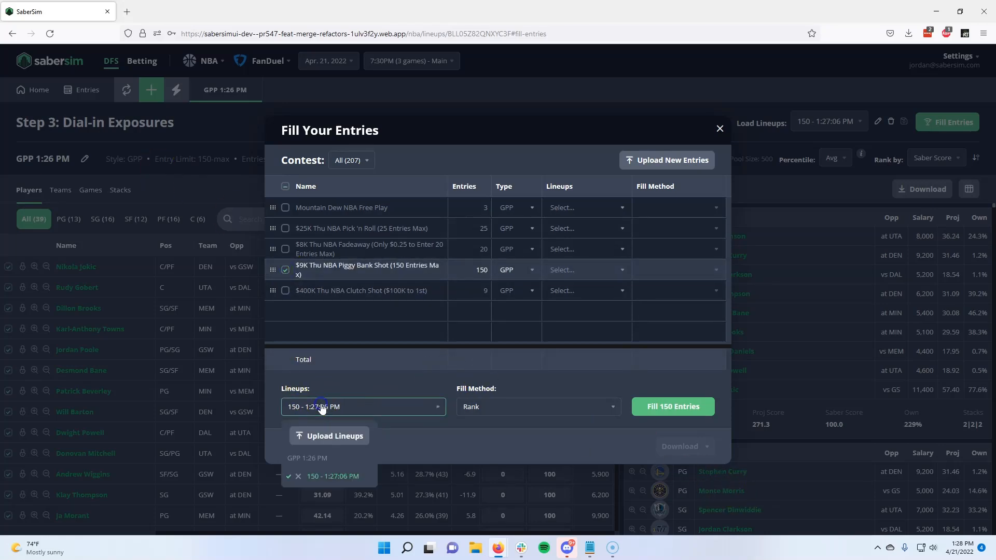
click(321, 407)
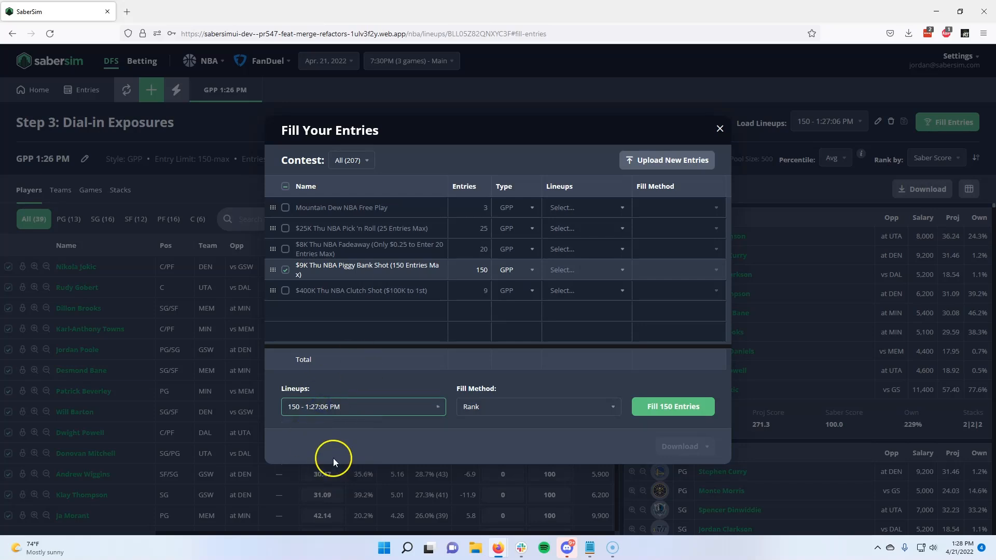
click(499, 407)
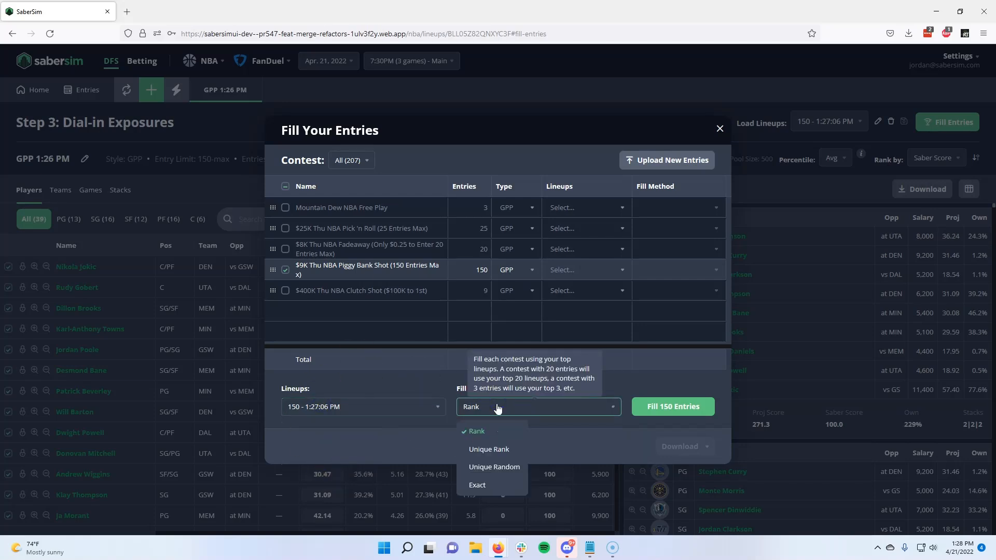
click(498, 409)
click(661, 407)
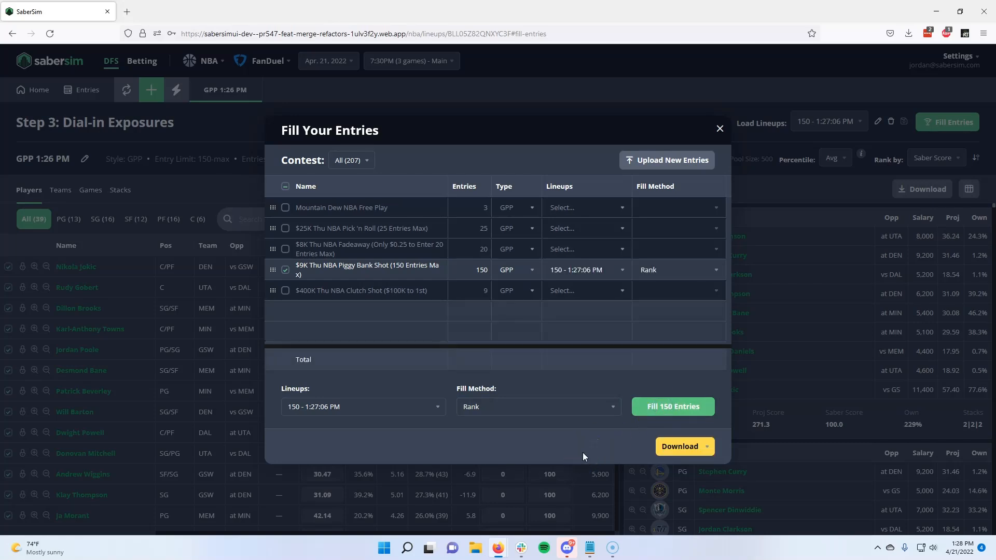
click(706, 448)
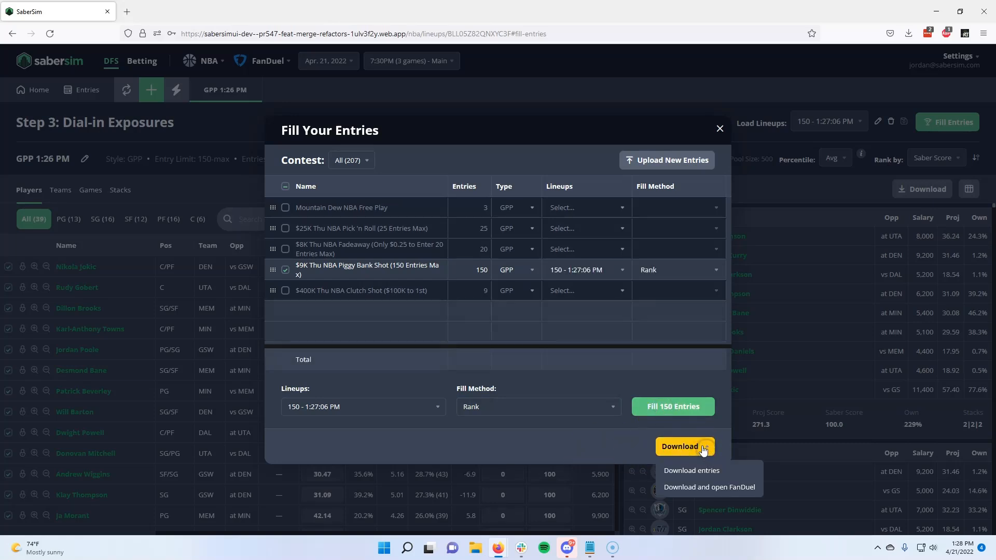
click(612, 444)
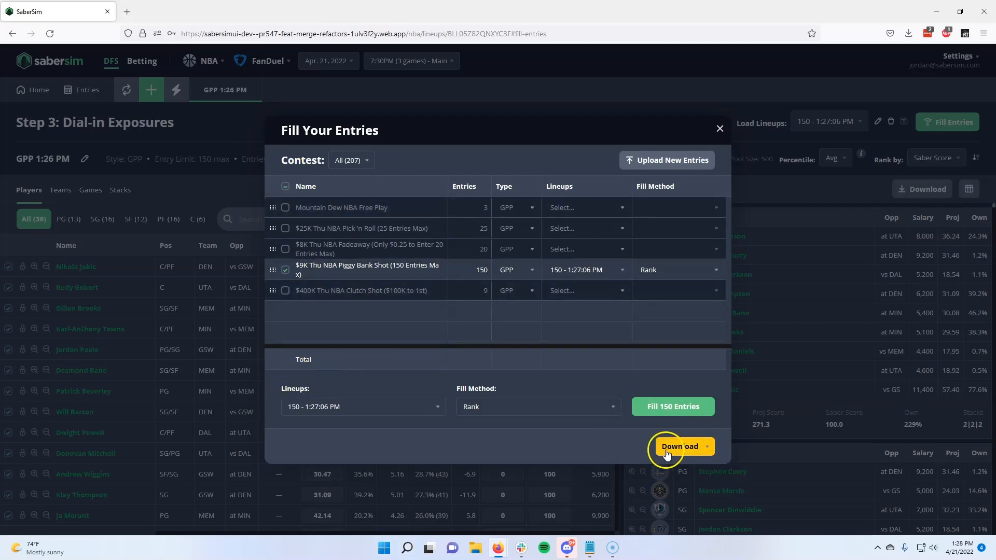
Step: Select every contest, fill all 207 entries with the Rank method, and download the filled entries file
click(285, 188)
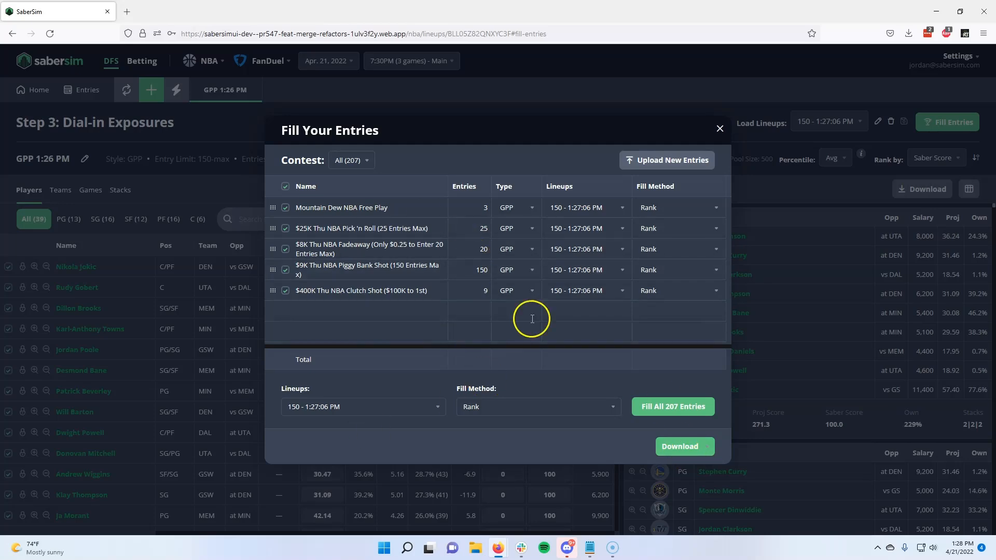
click(697, 447)
click(700, 469)
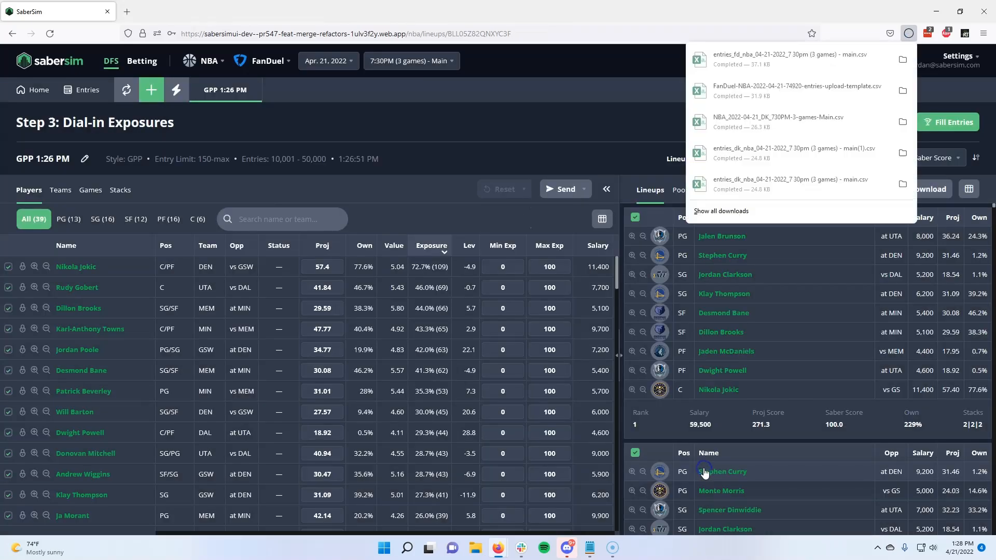
Step: Open the Entries page and examine the available lineup sets and each player's lineup exposure versus entry exposure
click(488, 91)
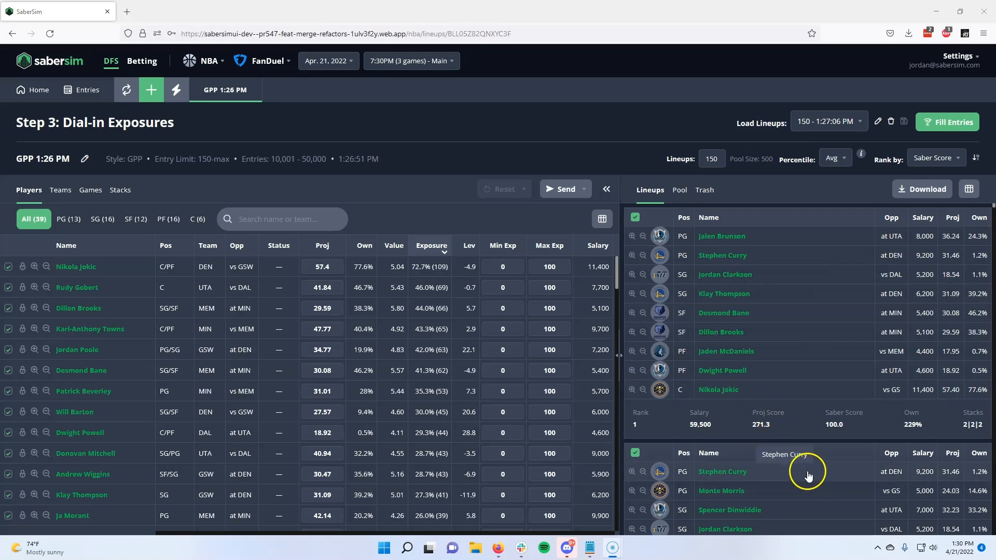
click(85, 90)
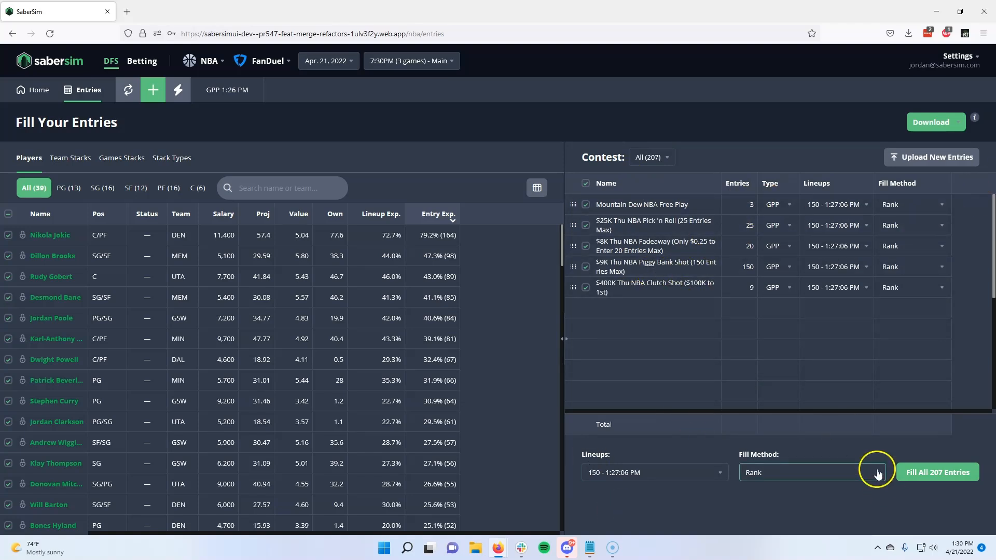
click(652, 473)
click(652, 472)
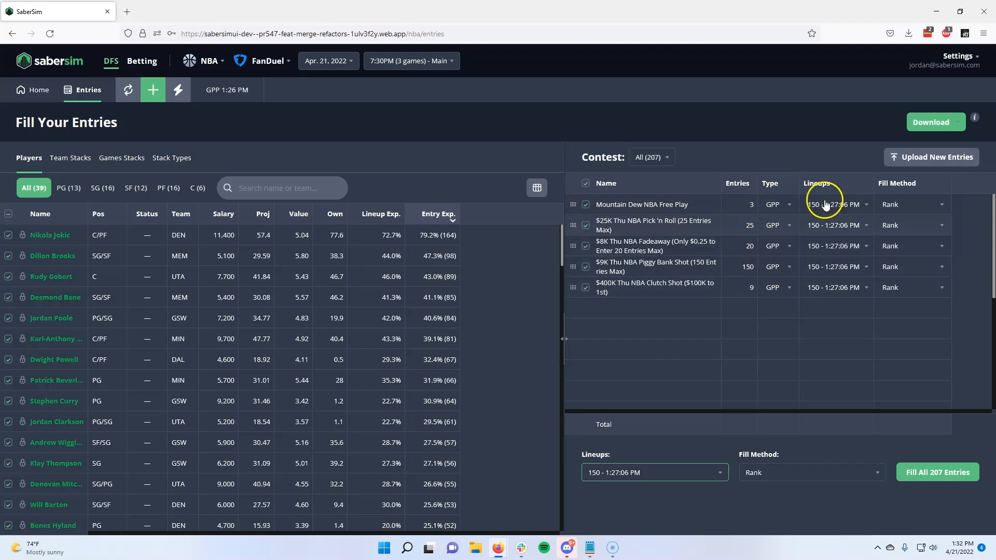
click(434, 235)
drag(434, 235, 452, 237)
click(452, 238)
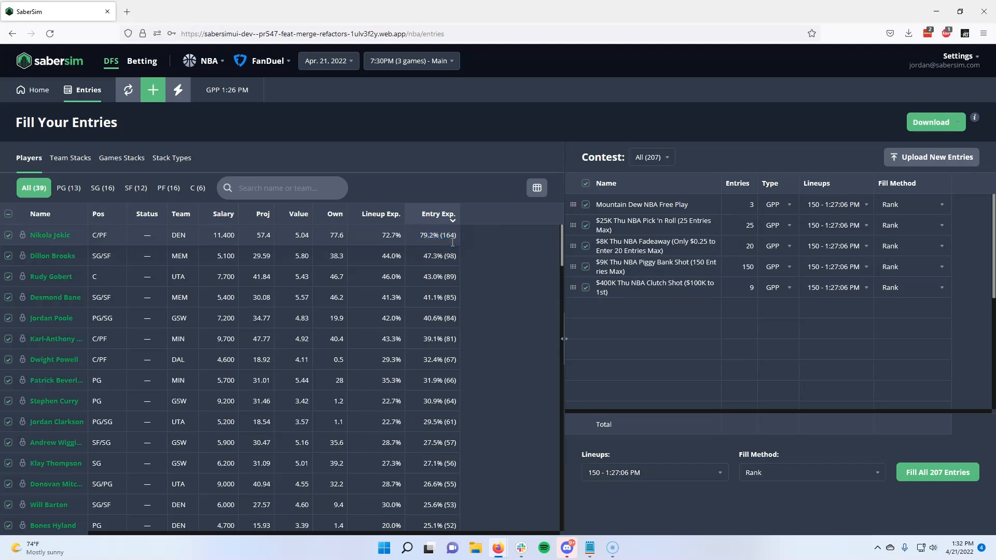
click(421, 249)
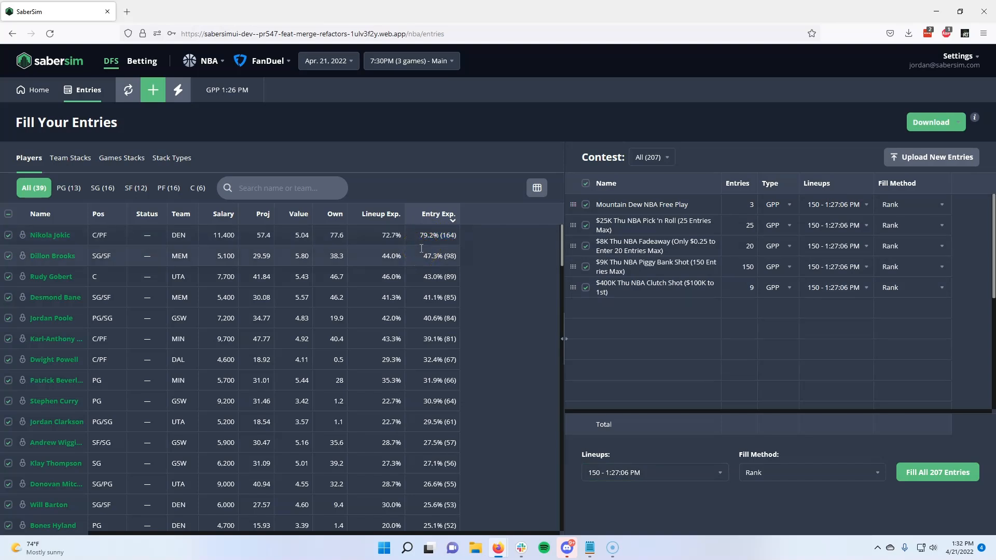
click(248, 217)
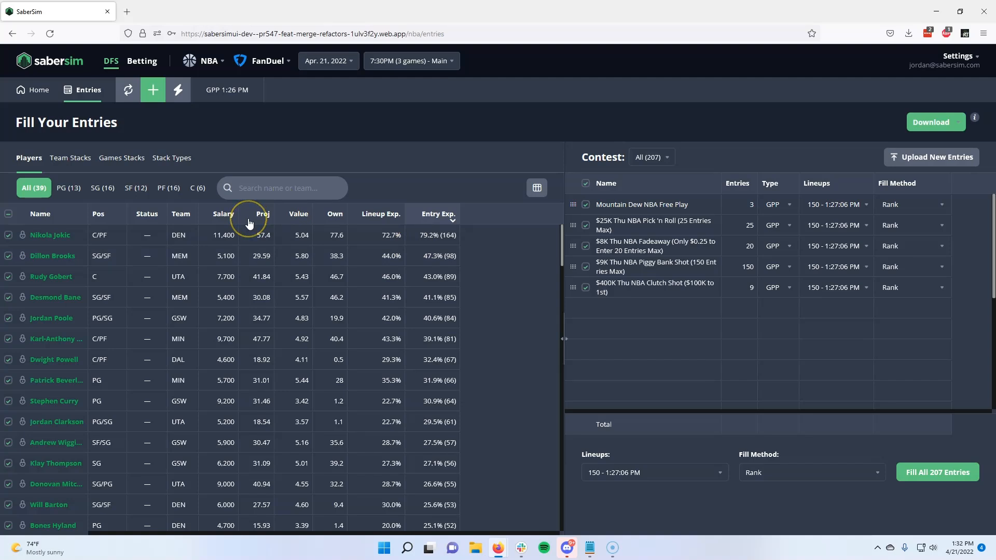
click(389, 232)
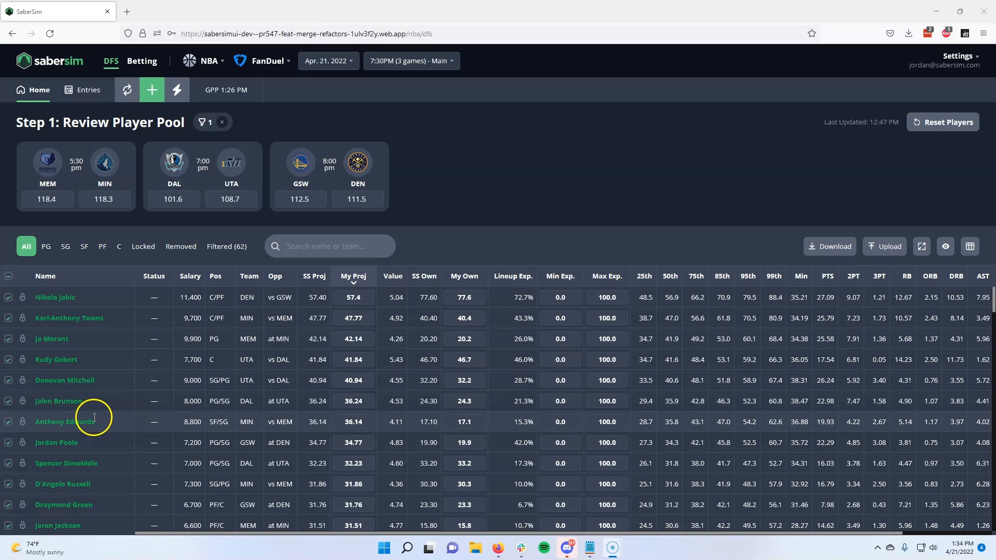
Step: Set Jalen Brunson's own projection to 0 in the player pool
click(363, 402)
text(0)
click(519, 222)
Step: Run a Quick Swap replacing all "Out" players with the best available, and download the updated entries
click(178, 94)
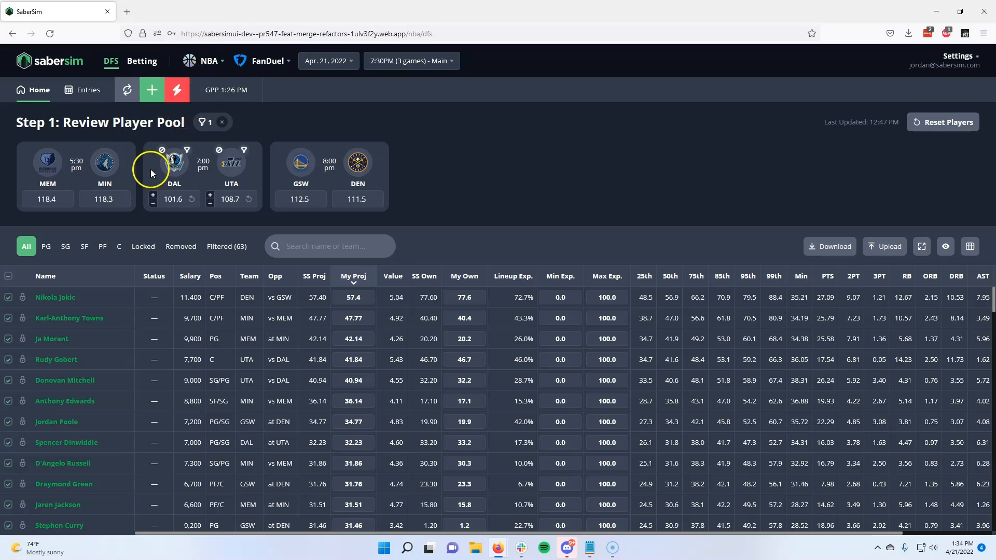
mouse_move(180, 186)
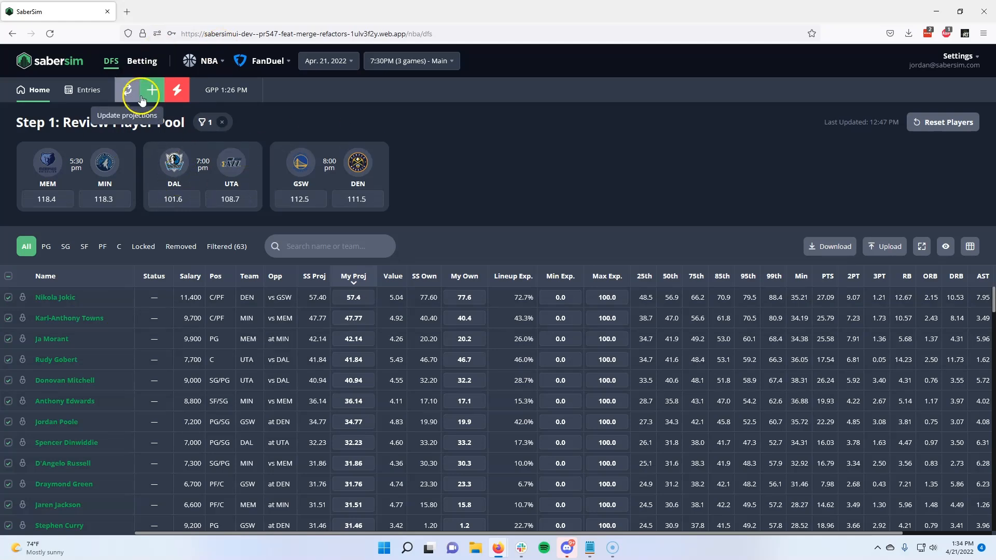
click(176, 93)
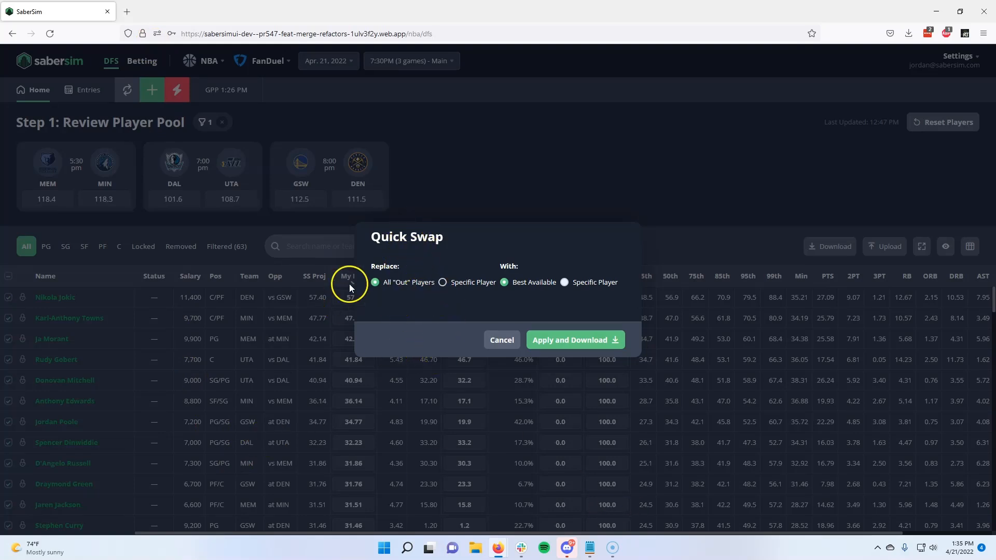
click(555, 340)
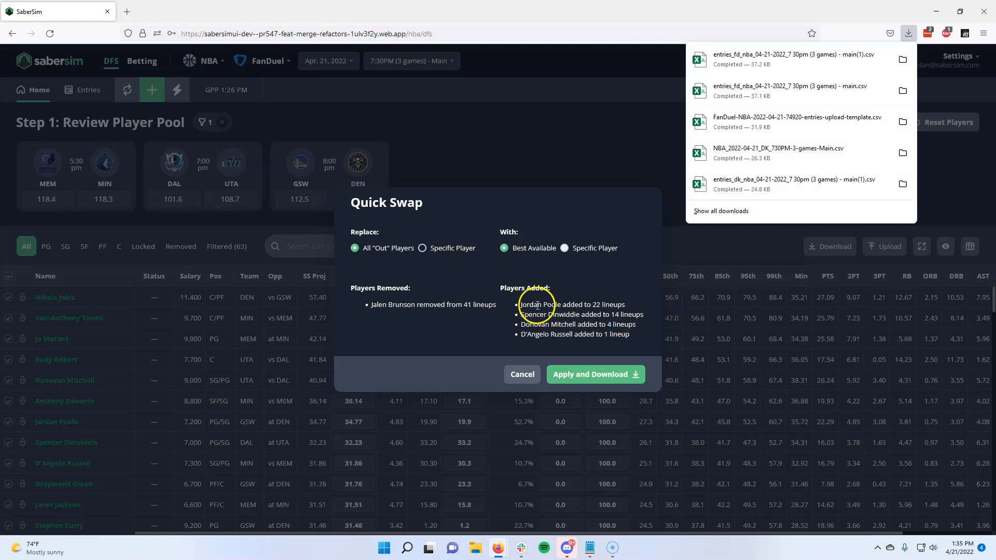
Step: Review the removed and added players in the Quick Swap summary and close the dialog
drag(530, 305, 596, 304)
click(598, 304)
click(636, 319)
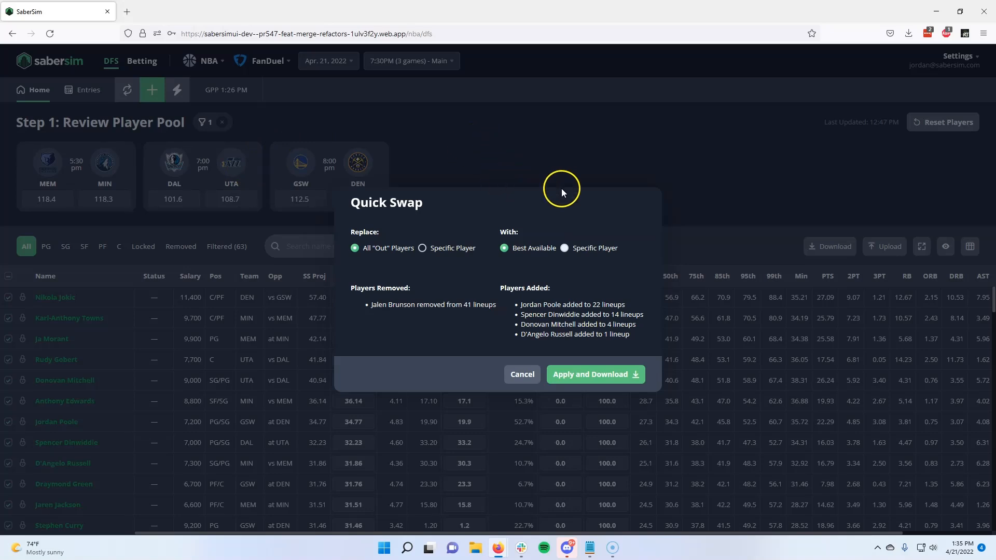
click(596, 375)
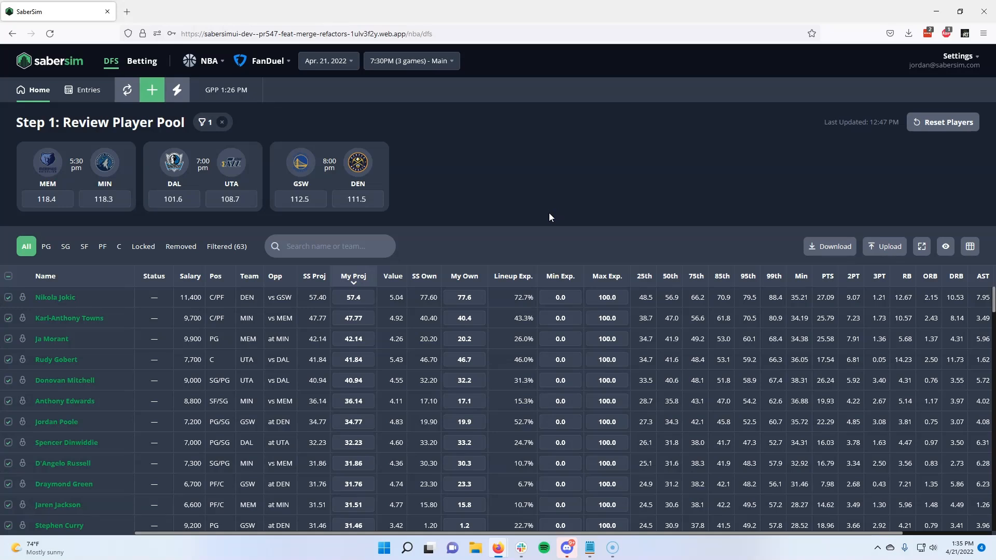
Step: Start setting up a new build and turn on Late Swap, accepting that the slate has not started
mouse_move(244, 168)
click(149, 88)
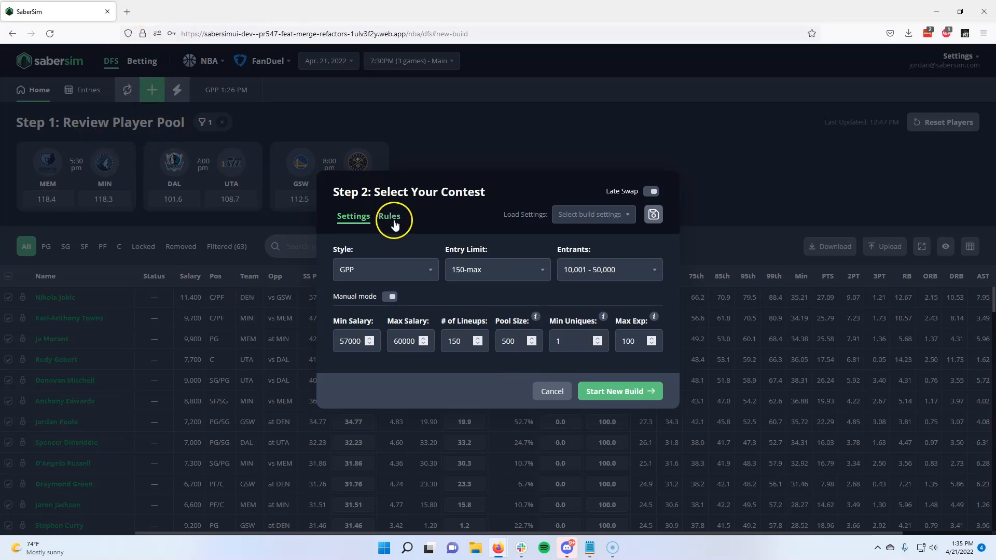
click(652, 191)
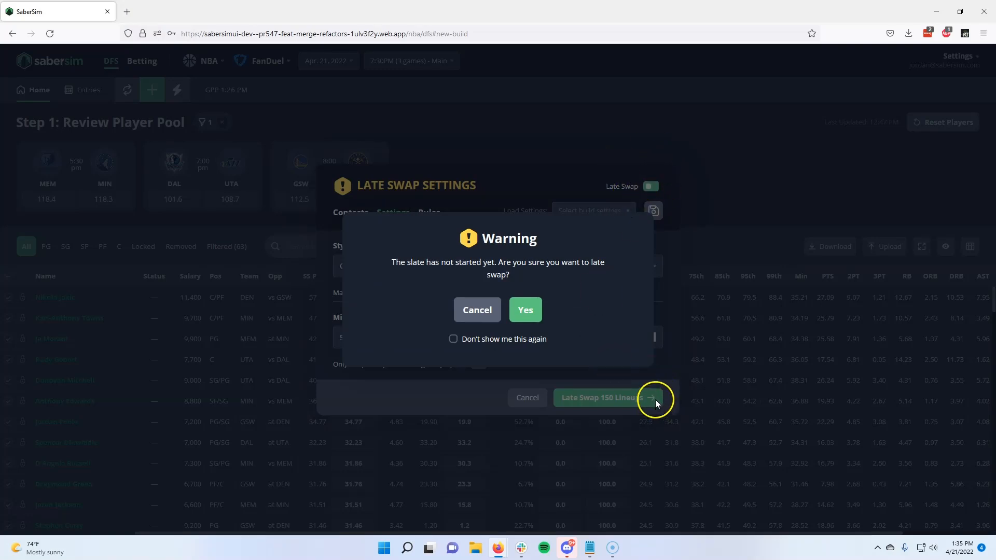
click(526, 312)
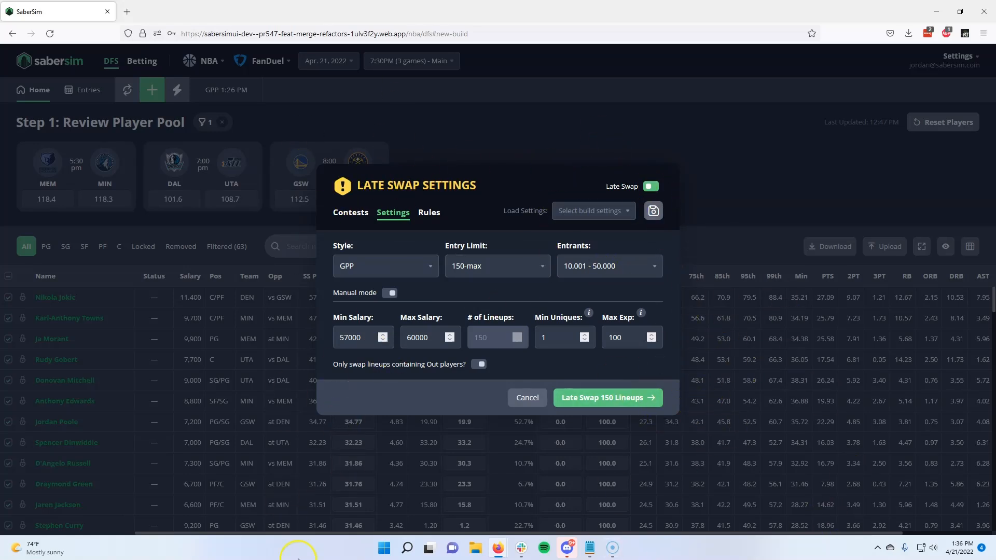
drag(354, 187, 478, 187)
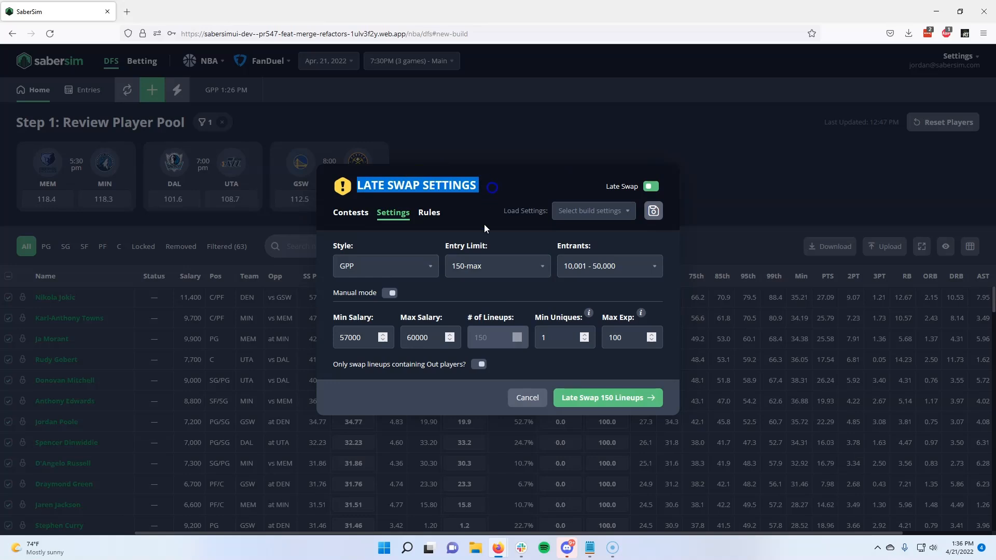
click(472, 186)
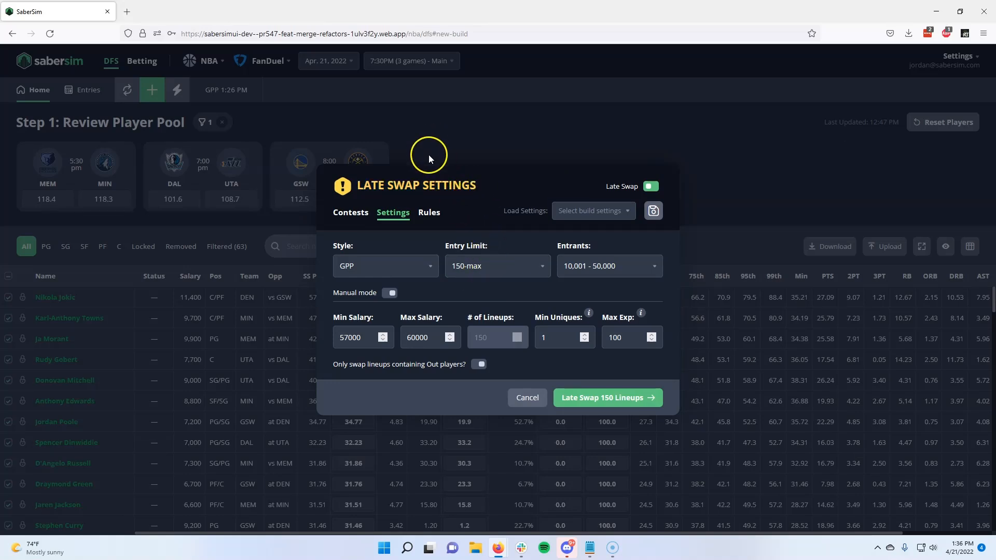
Step: Exclude the Mountain Dew Free Play, $25K Pick 'n Roll and $8K Fadeaway contests from the late swap, and include them again
click(351, 212)
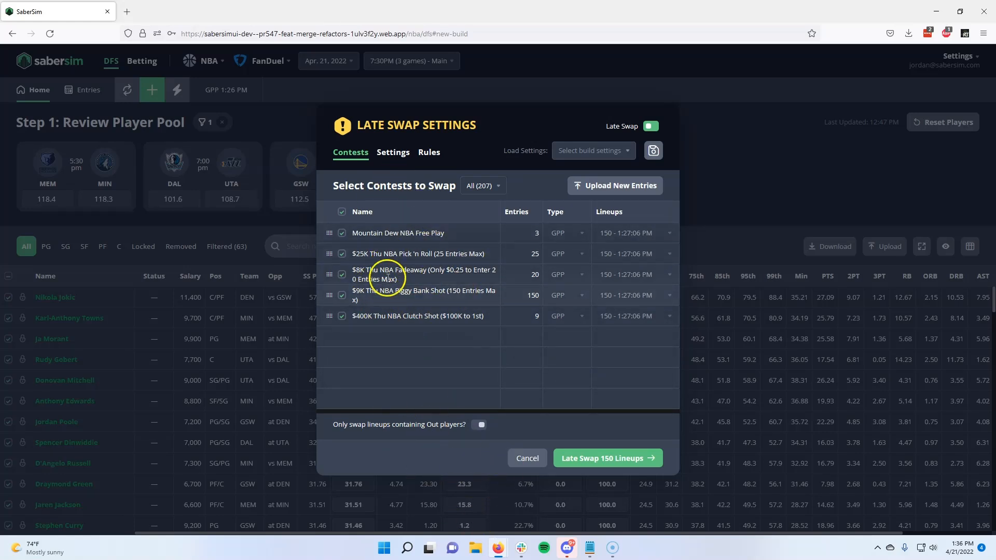
click(342, 233)
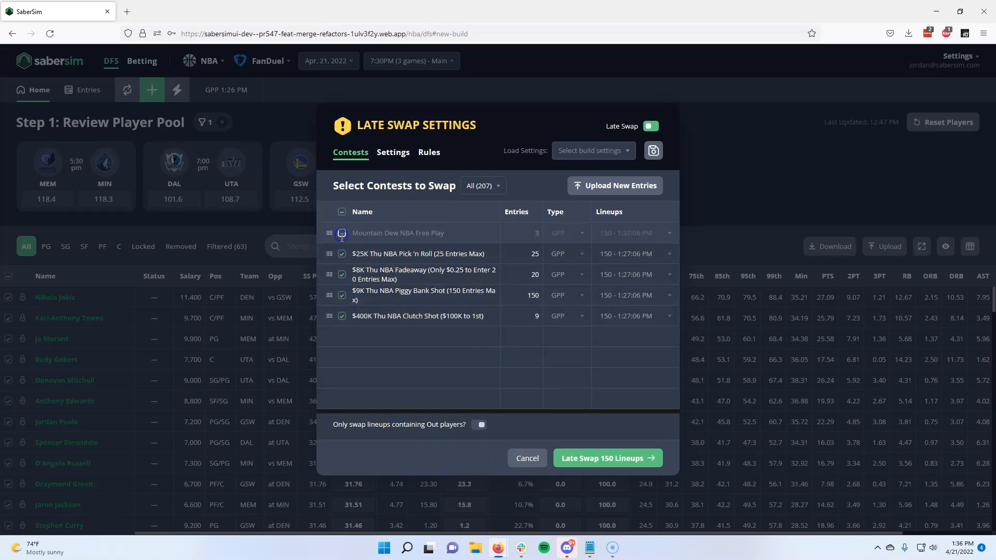
click(342, 254)
click(342, 275)
click(341, 254)
click(342, 274)
click(342, 233)
Step: Return to the late swap build settings and run the late swap on the 150 lineups with the GPP style and 150-max entry limit
click(392, 152)
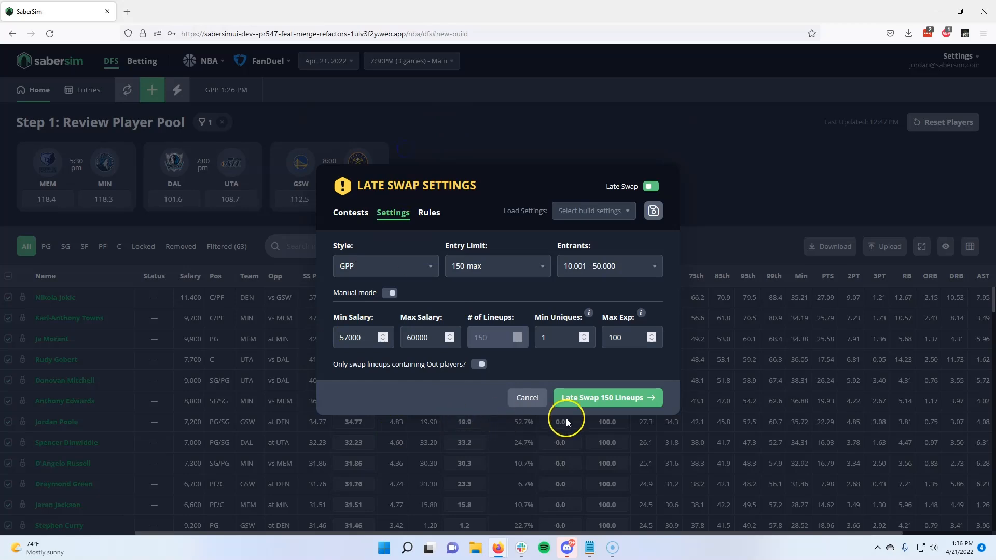
click(623, 395)
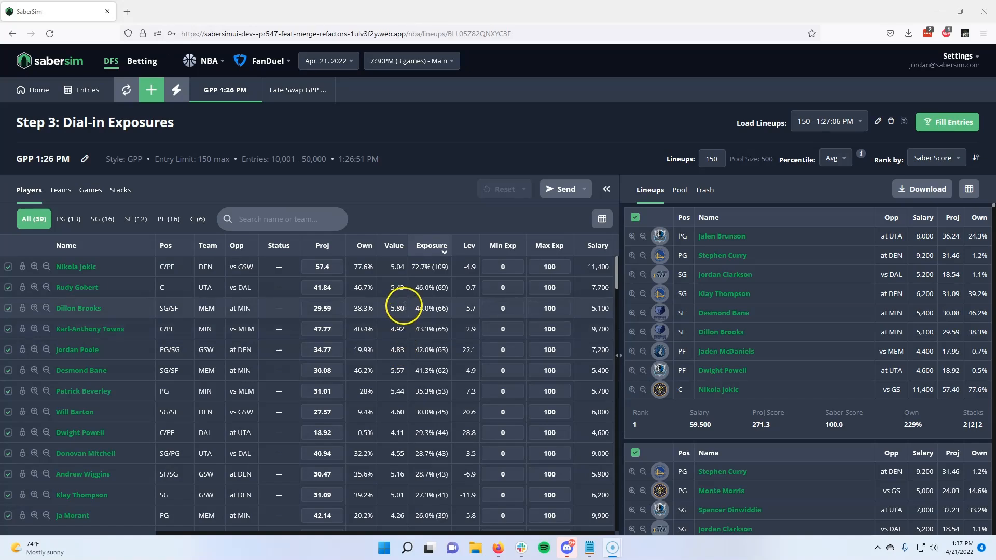
Step: Set Nikola Jokic's maximum exposure to 50 and Rudy Gobert's projection to 45 in the 1:26 PM GPP build
click(551, 265)
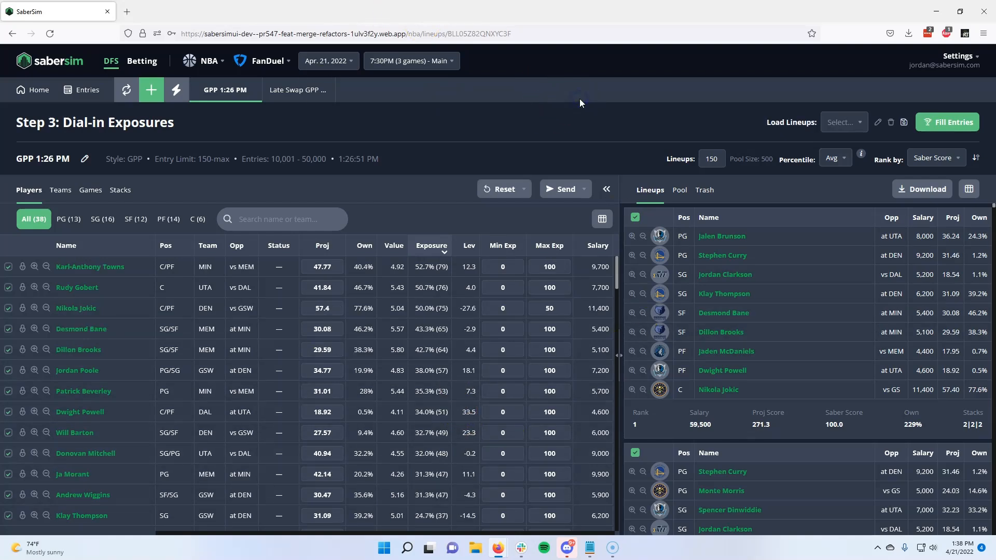
click(324, 288)
text(45)
key(Return)
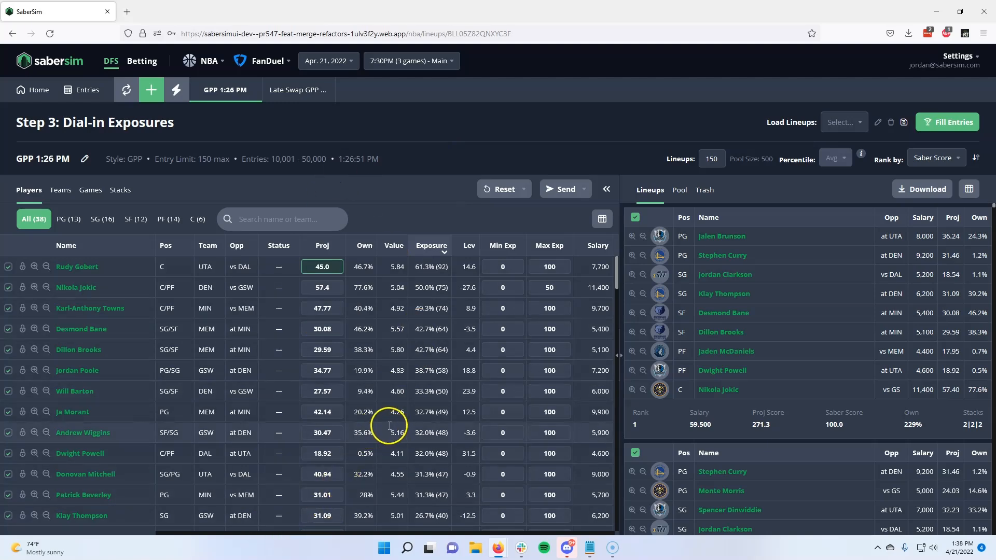
Step: Set Bojan Bogdanovic's minimum exposure to 20 and check the updated exposures across the player list
scroll(415, 444, down, 5)
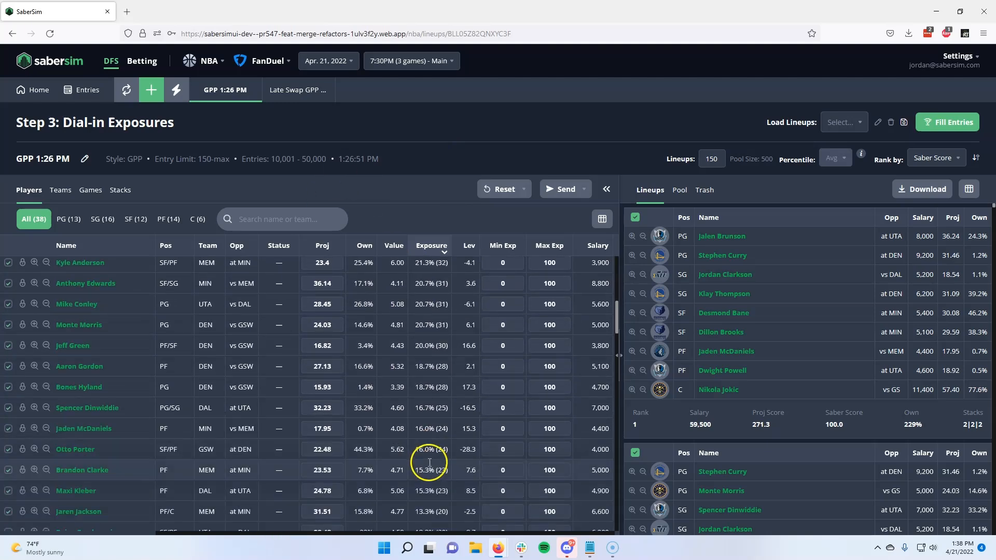
scroll(426, 462, down, 2)
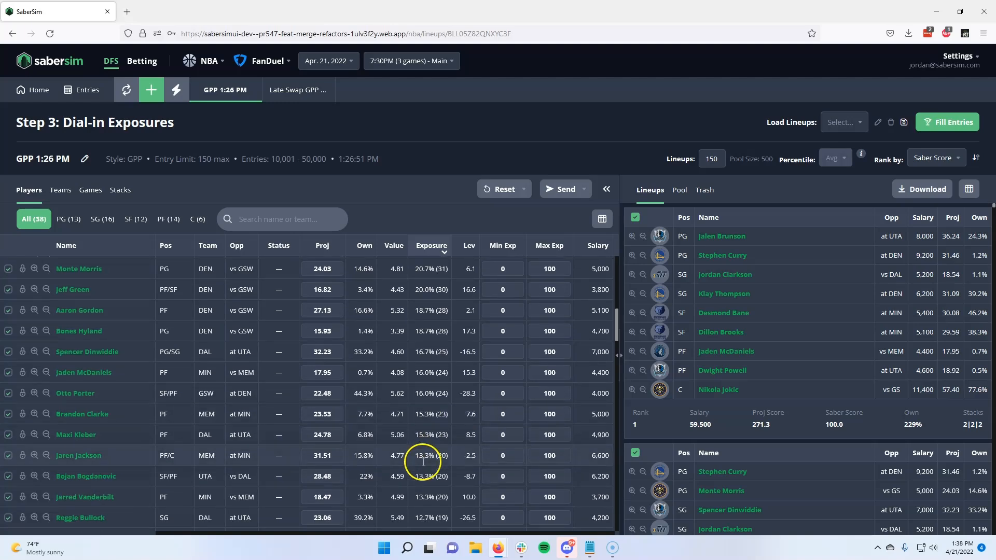
scroll(423, 463, down, 2)
scroll(423, 464, down, 2)
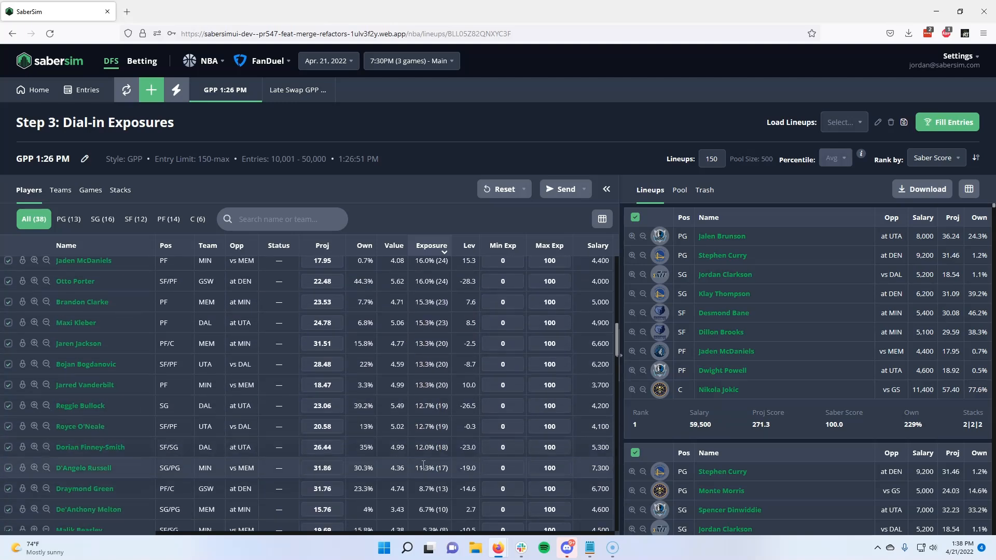
click(539, 196)
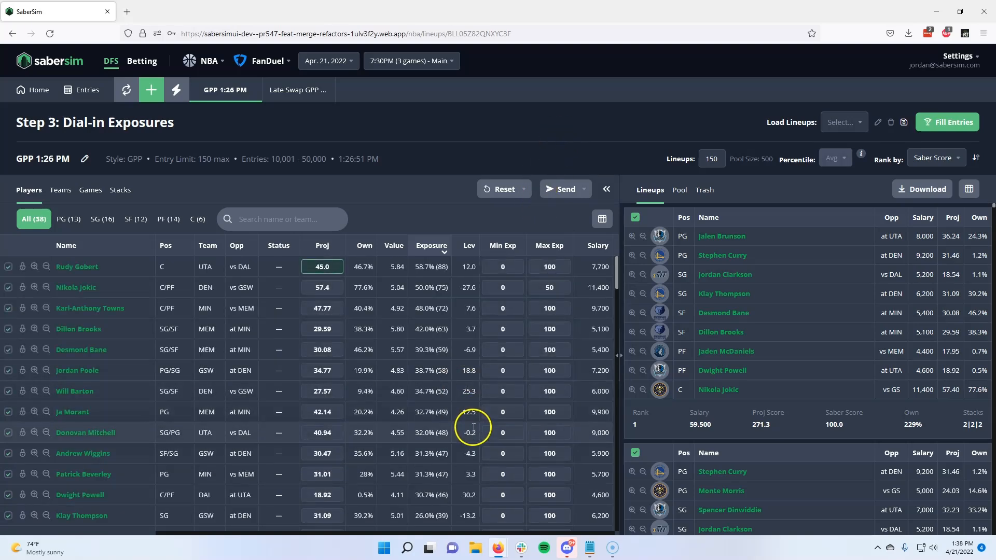
scroll(475, 433, down, 4)
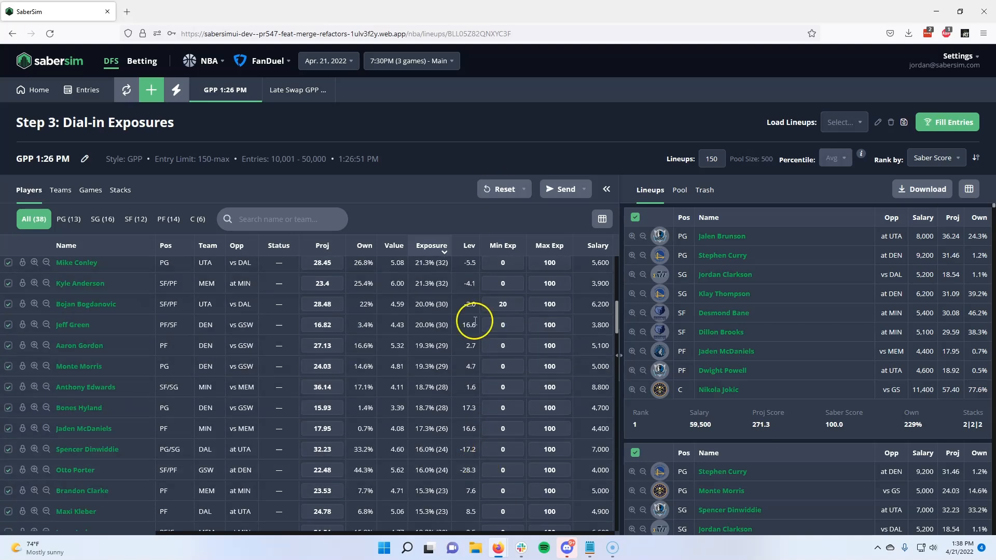
scroll(471, 334, up, 4)
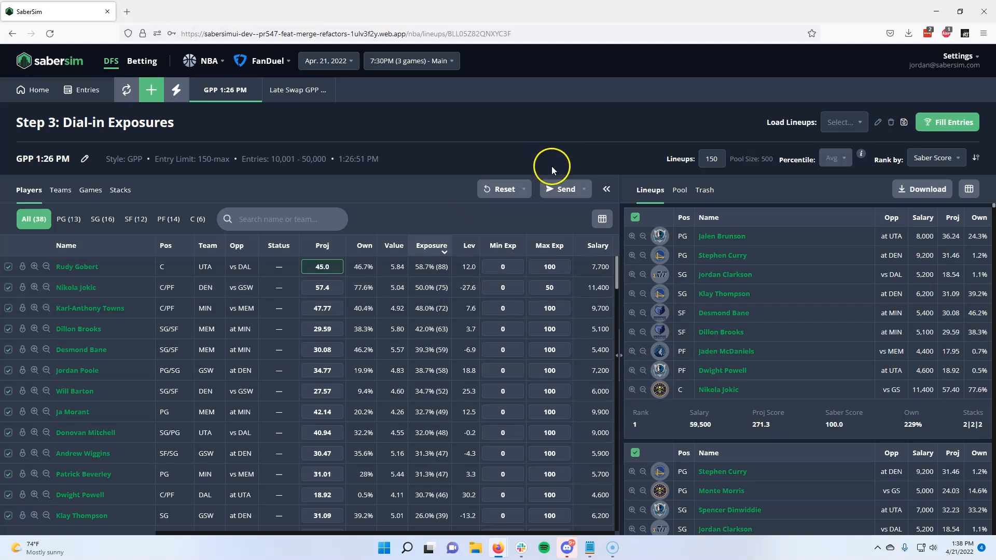
Step: Send both the projections and exposures from this build to the Home screen, overwriting the existing custom values
click(558, 192)
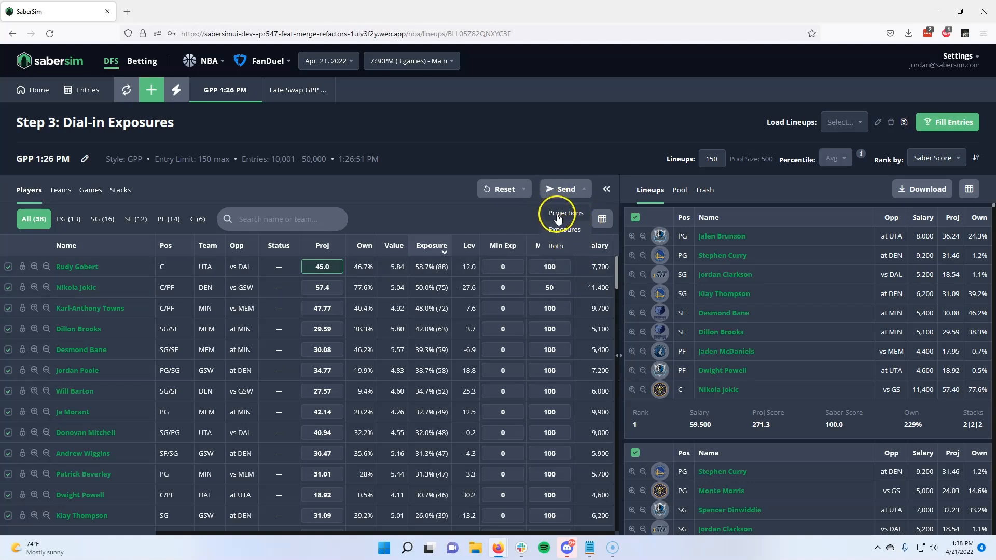
click(565, 248)
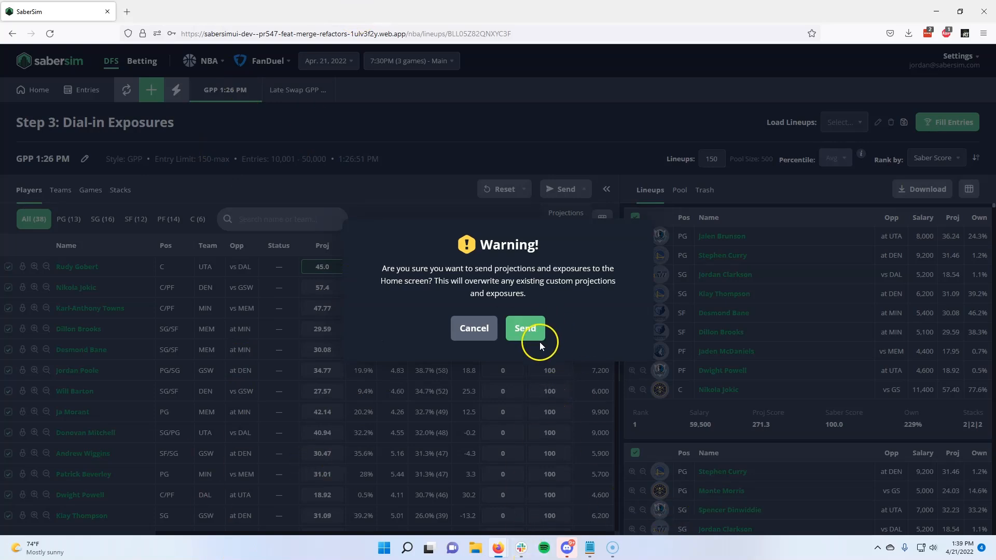
click(525, 328)
Step: On the Home screen, check the sent values by sorting the player pool by minimum exposure, maximum exposure and custom projection
click(30, 101)
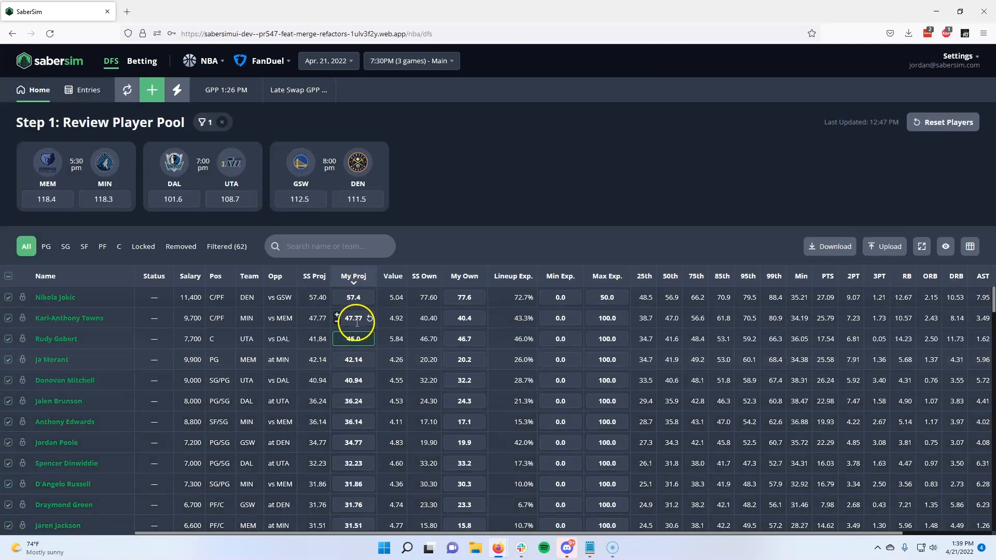
click(559, 276)
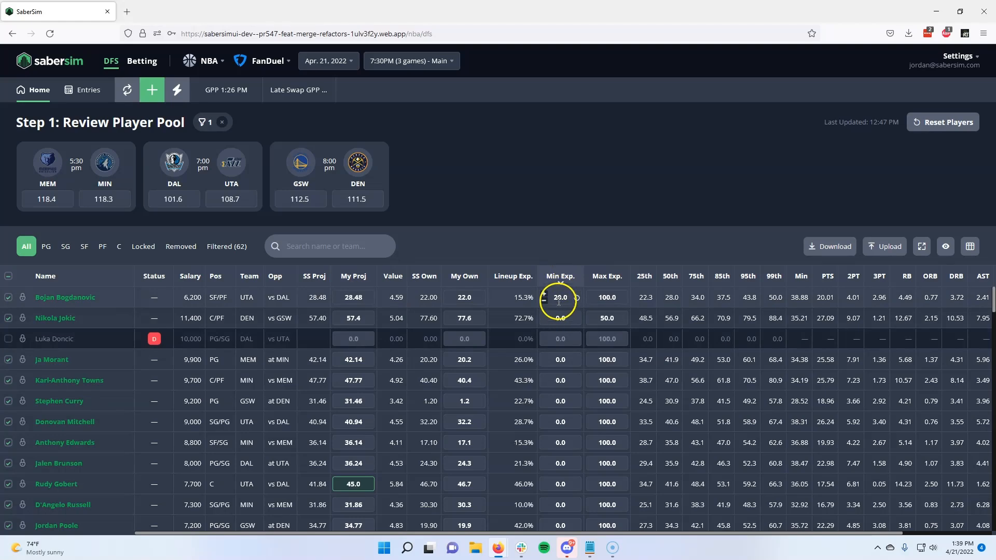
click(607, 279)
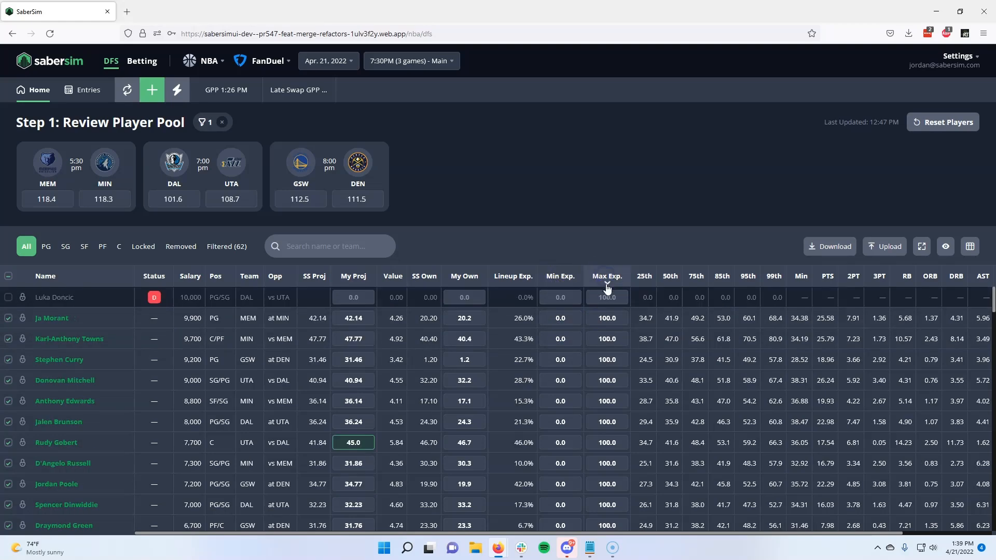
click(608, 279)
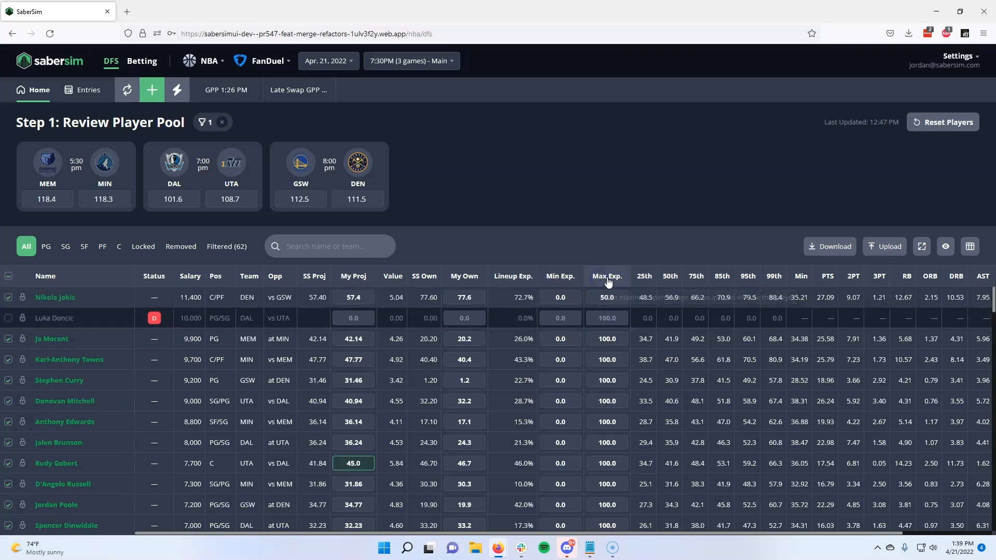
click(352, 276)
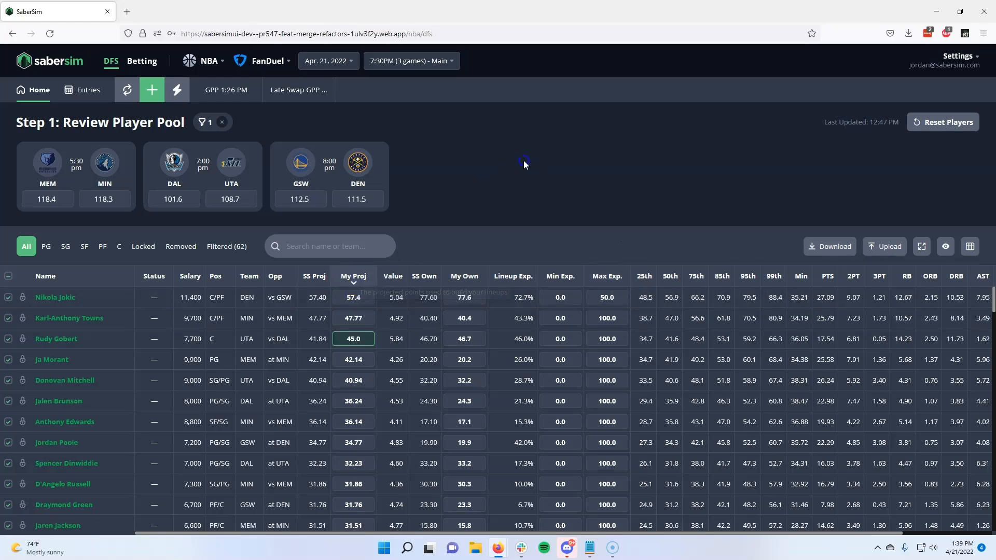
Step: Start a new GPP build with the entry limit set to 20-max
click(152, 89)
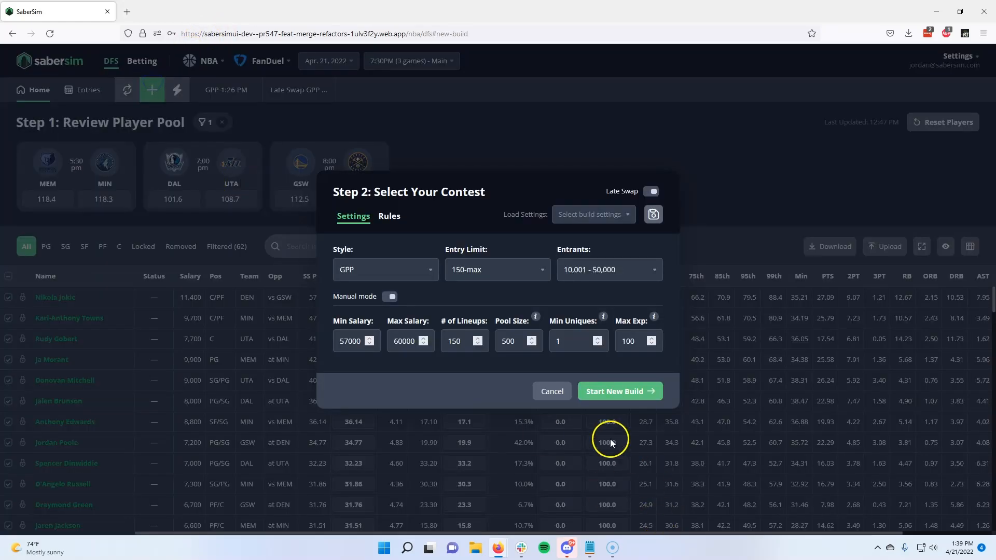
click(517, 281)
click(506, 334)
click(611, 392)
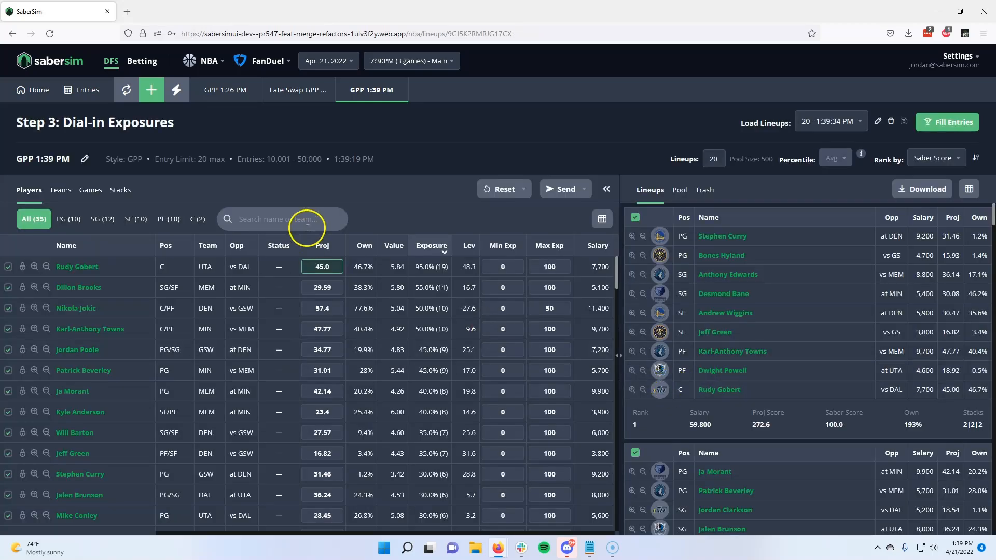
mouse_move(359, 159)
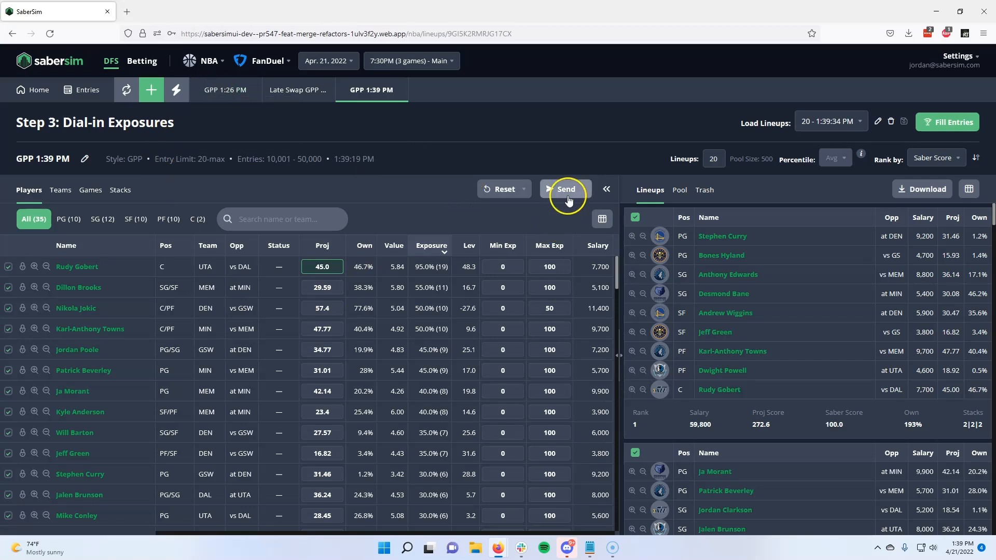
Step: Try to set up another late swap from the Home screen, declining the player exposure override, and close its settings
click(40, 90)
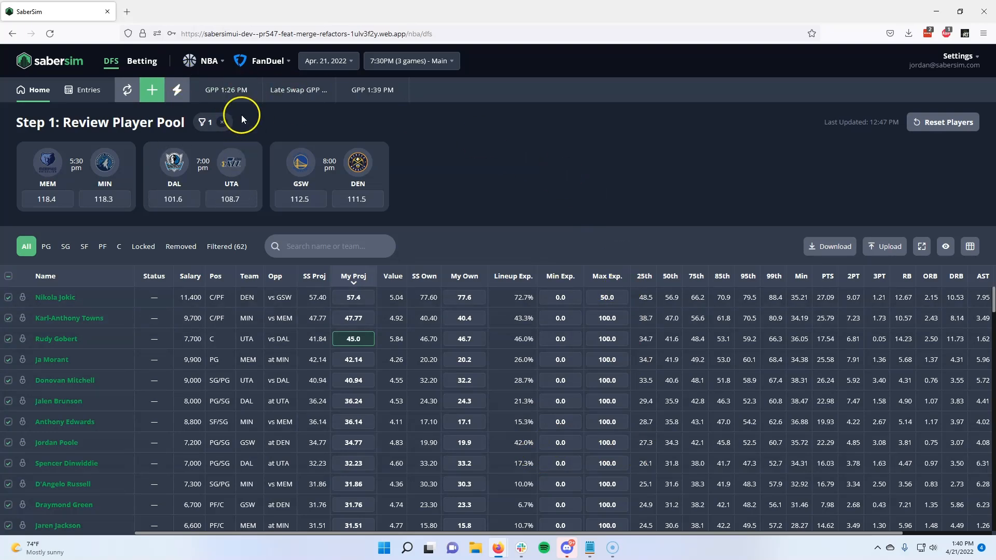
click(159, 91)
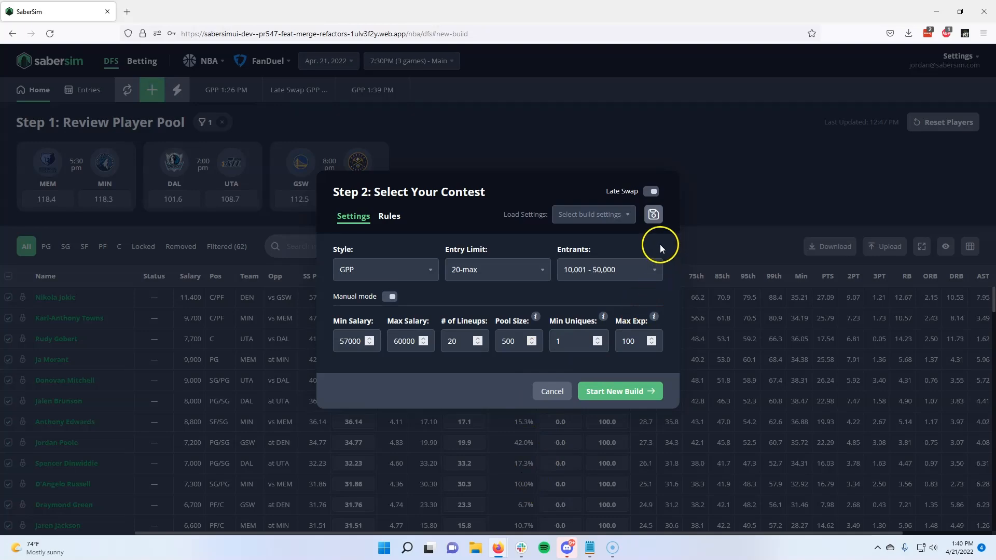
click(651, 190)
click(656, 399)
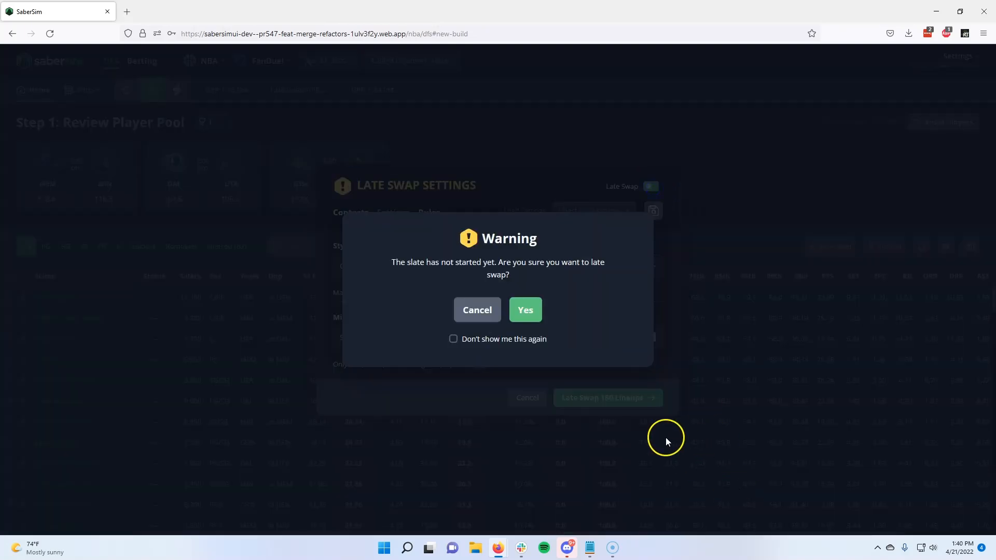
click(524, 310)
click(522, 326)
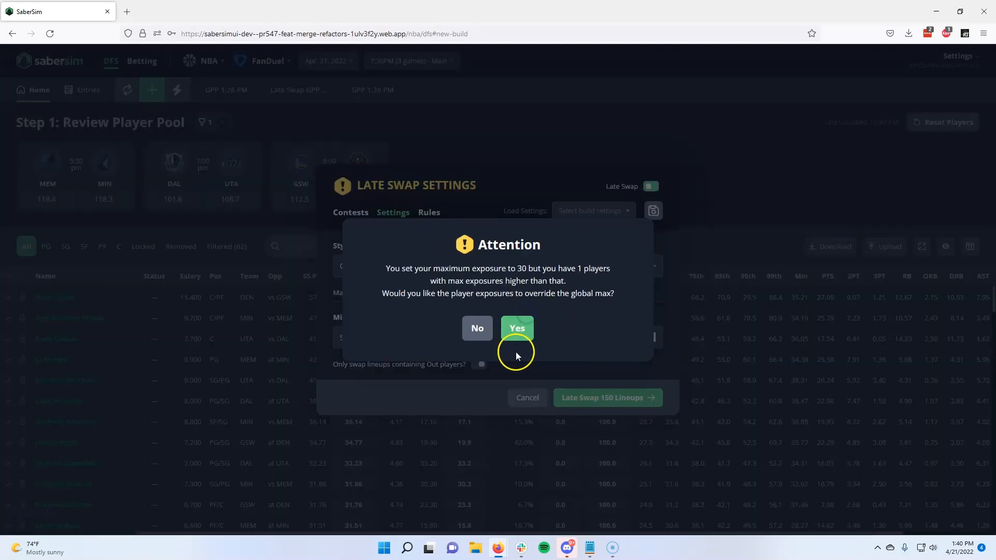
click(489, 340)
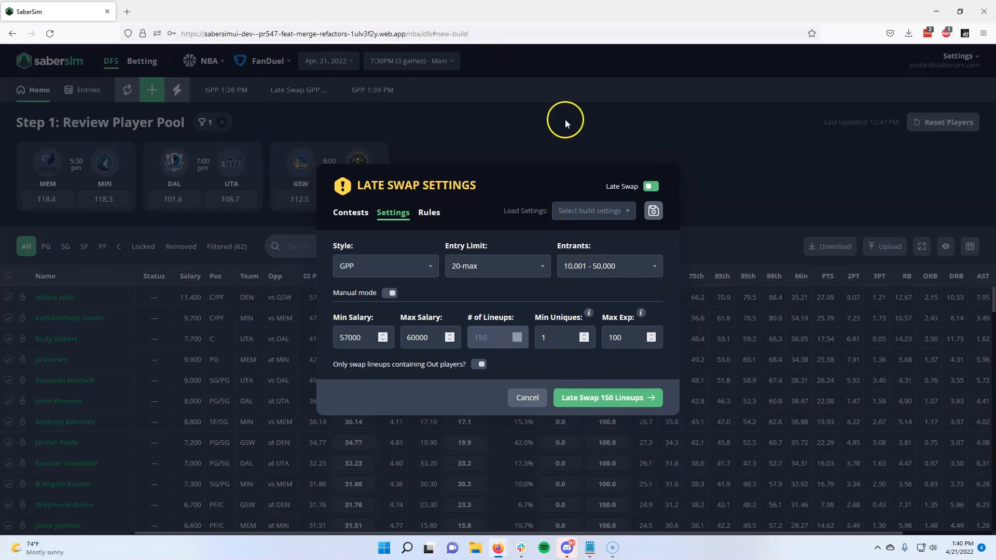
click(544, 131)
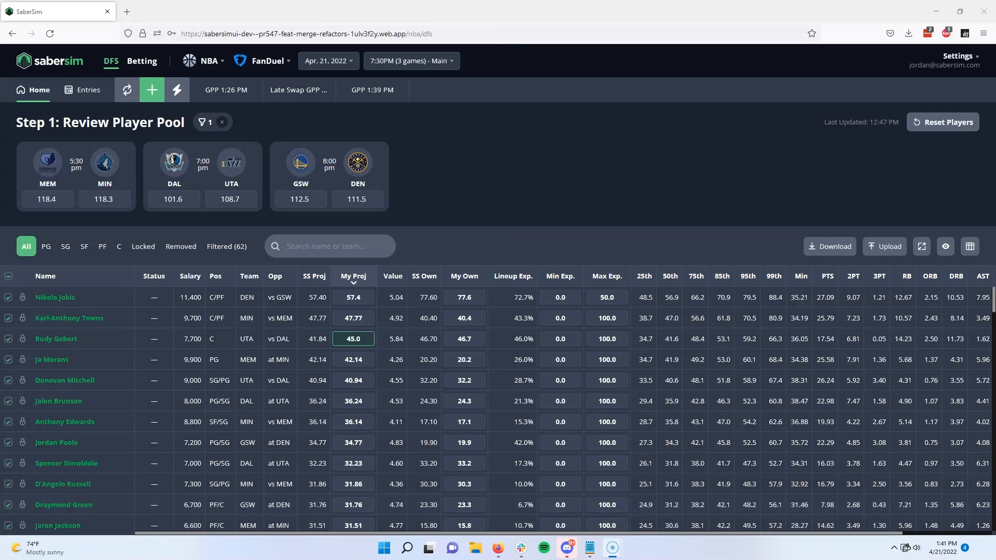